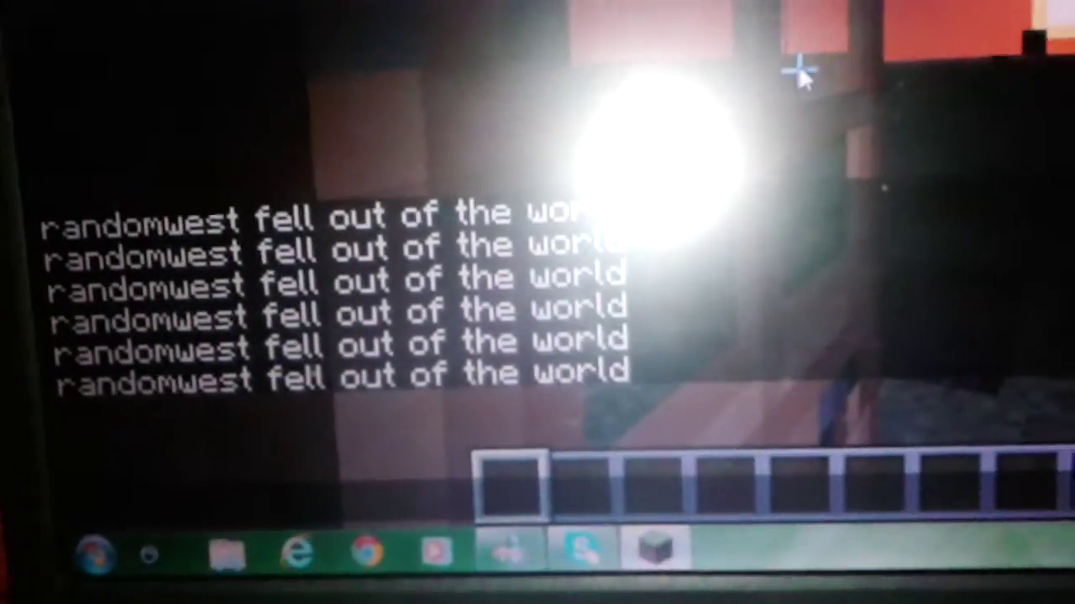
pyautogui.write('tOO T')
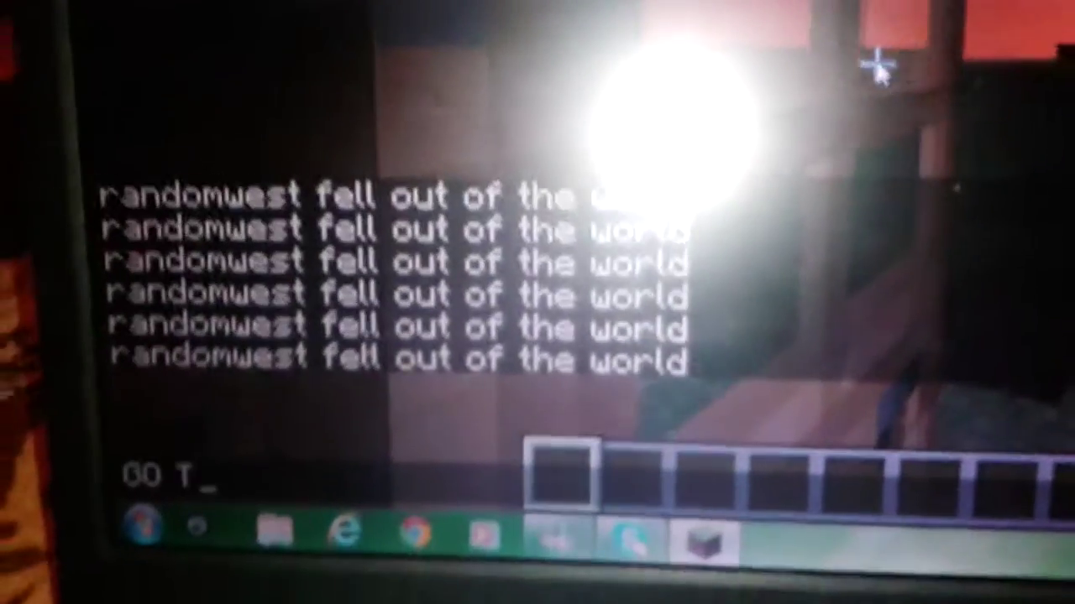
pyautogui.write('O HELL')
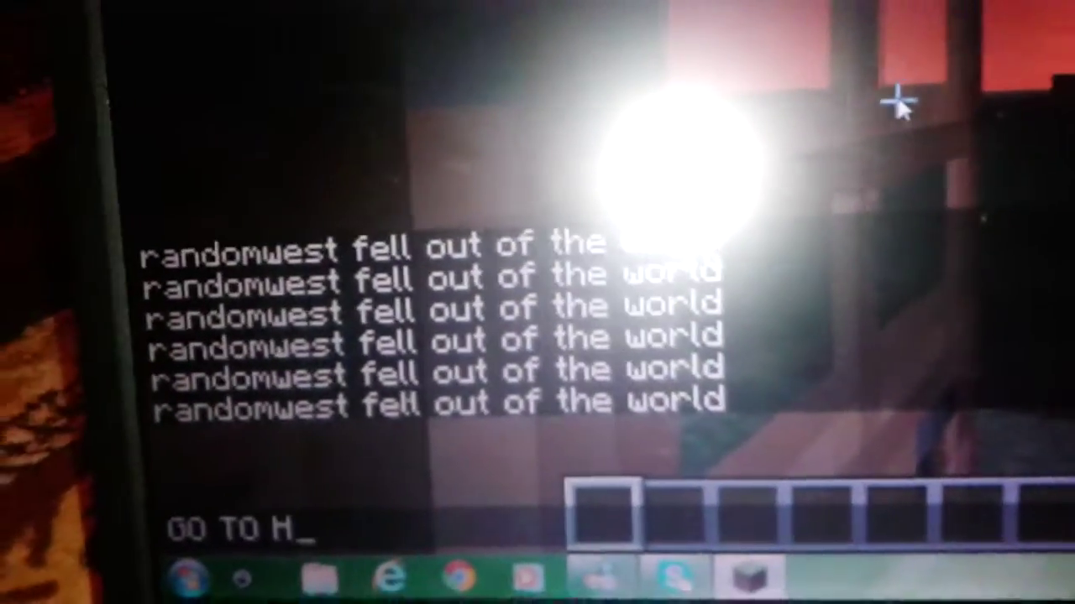